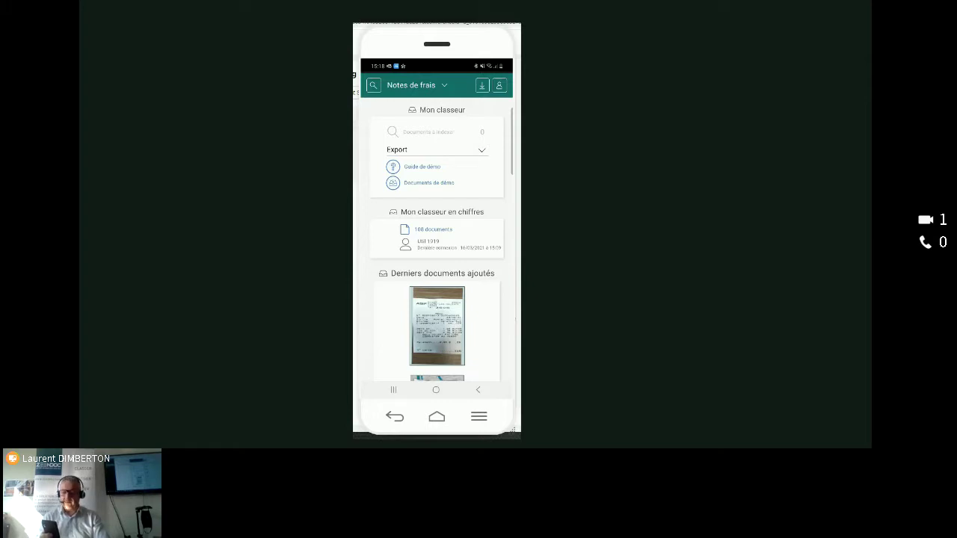
# Start a direct deposit into the Notes de frais binder, choosing the phone's camera as the document source.
pyautogui.click(483, 85)
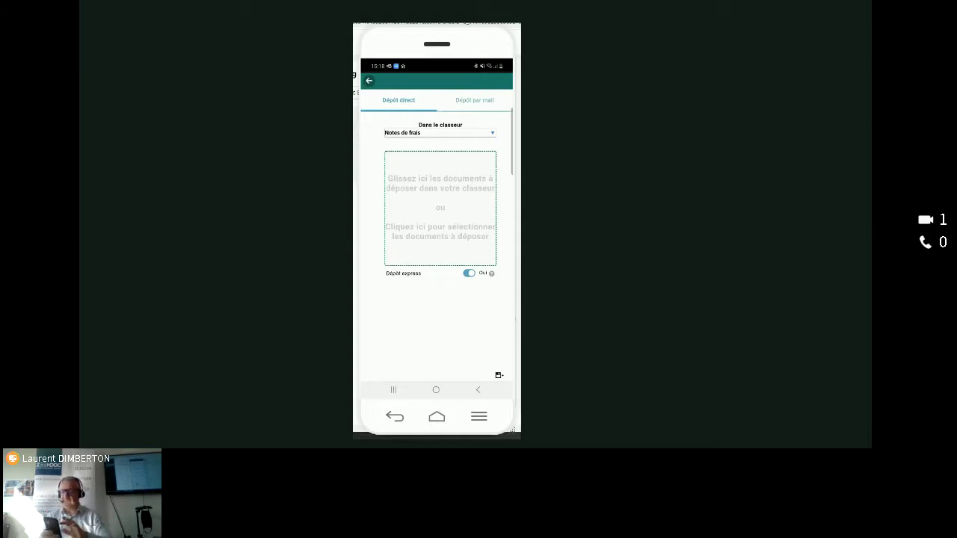
pyautogui.click(440, 208)
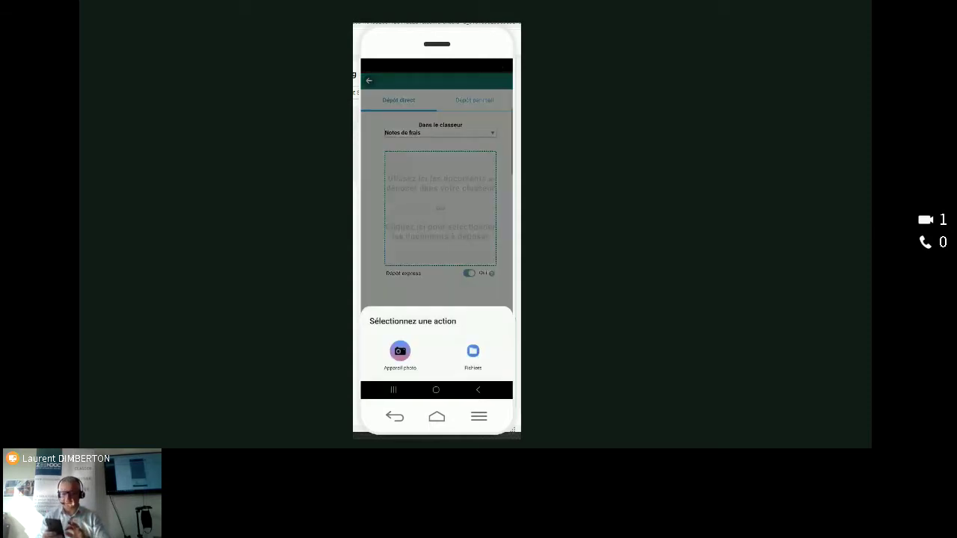
pyautogui.click(400, 350)
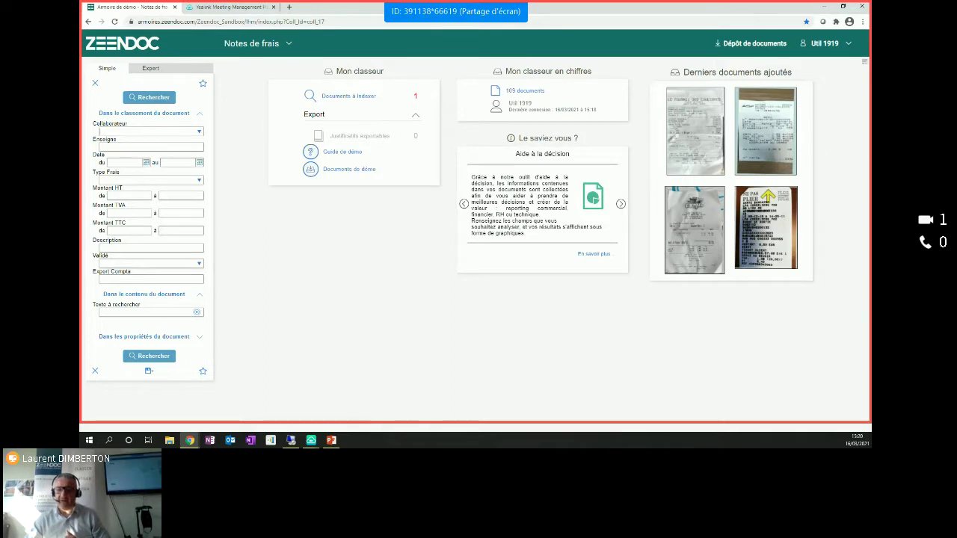
# Switch to PowerPoint to view the ZEENDOC data hosting slide, and return to the Notes de frais binder in Chrome.
pyautogui.hotkey('alt', 'Tab')
pyautogui.moveTo(81, 53); pyautogui.dragTo(575, 74)
pyautogui.click(685, 77)
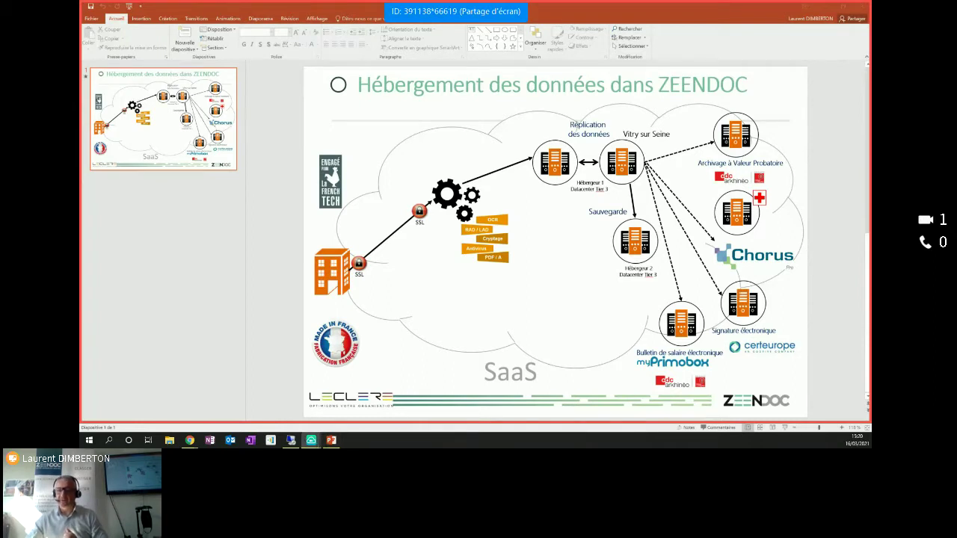
pyautogui.click(190, 441)
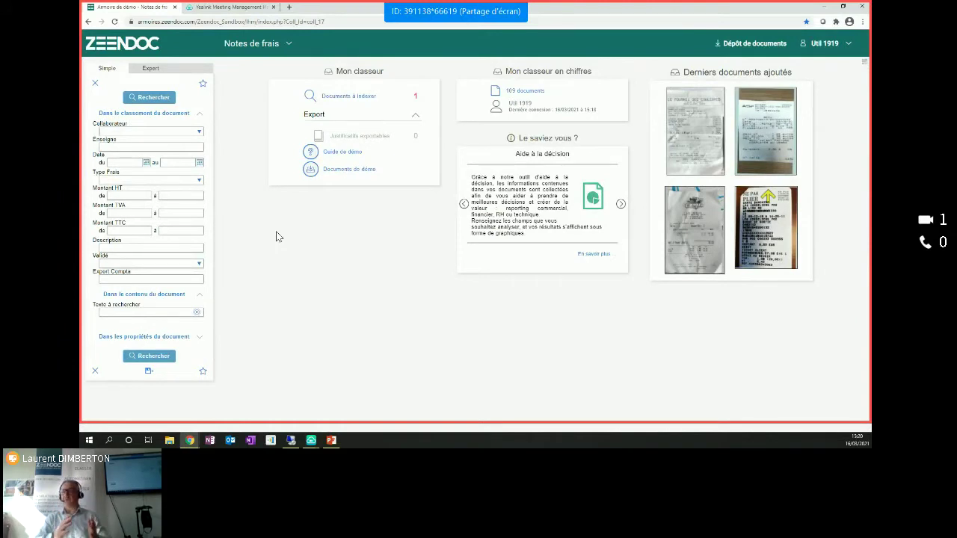
# Open the receipt awaiting indexing in a maximized window and assign it to the second listed collaborator.
pyautogui.click(348, 98)
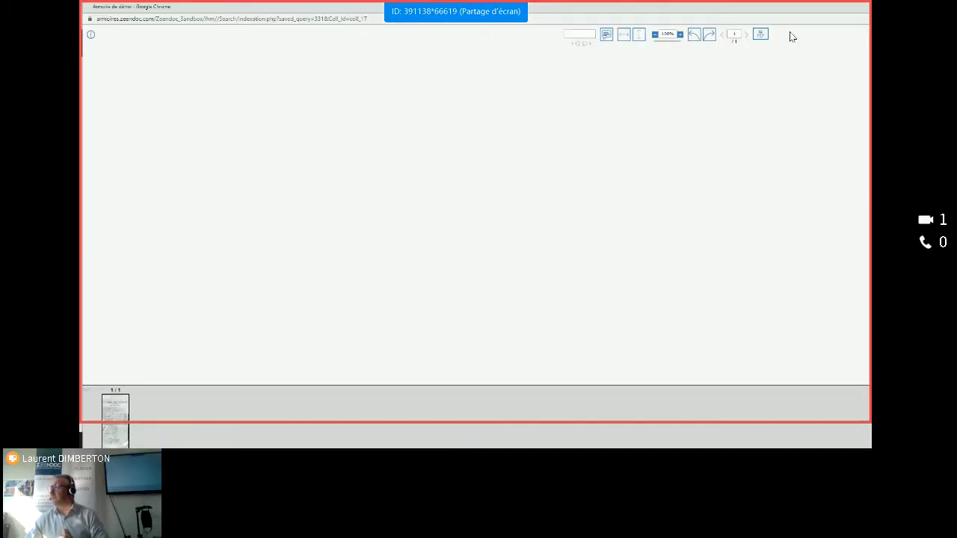
pyautogui.doubleClick(823, 10)
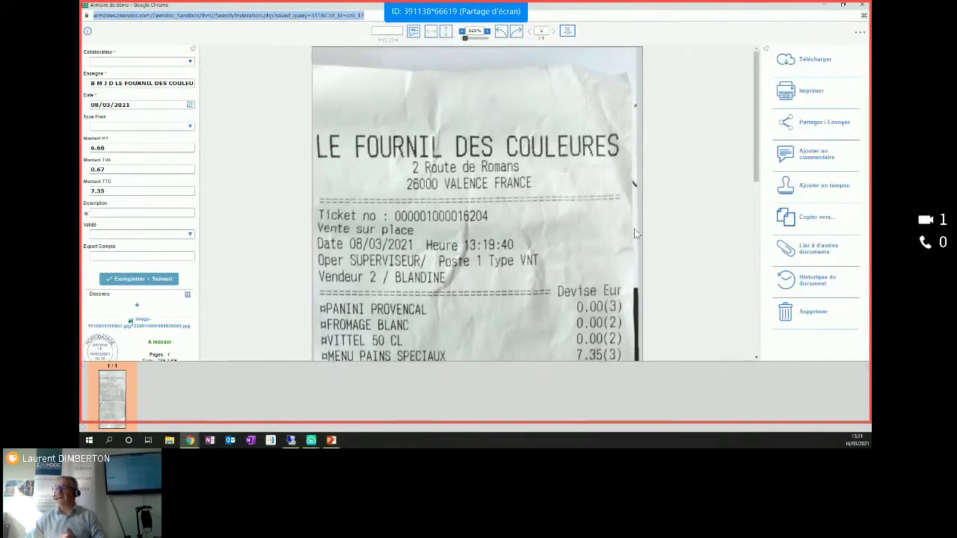
pyautogui.click(463, 37)
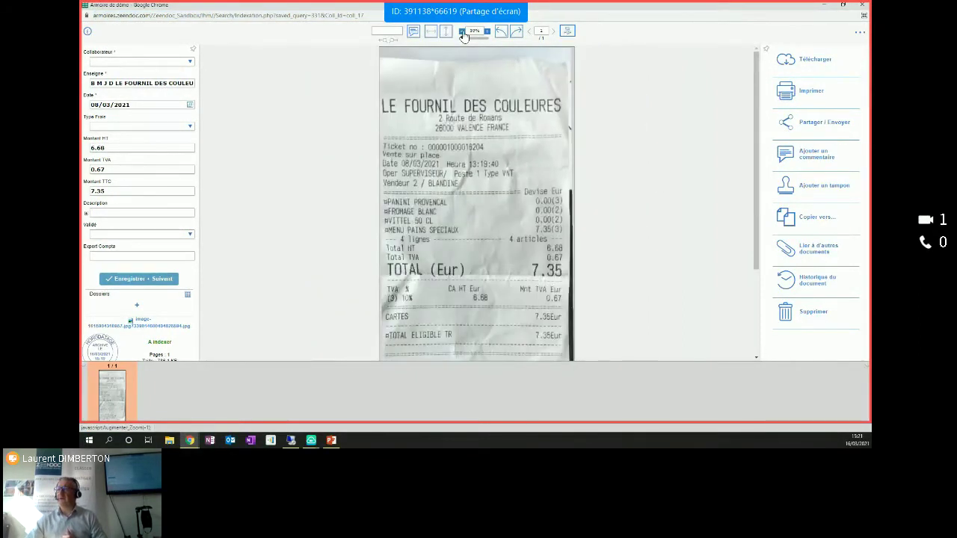
pyautogui.click(154, 62)
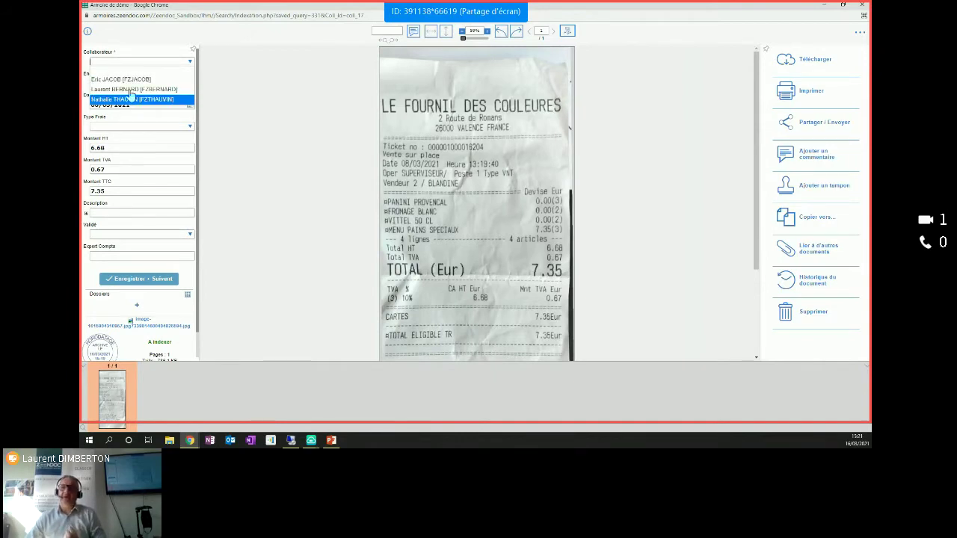
pyautogui.click(130, 89)
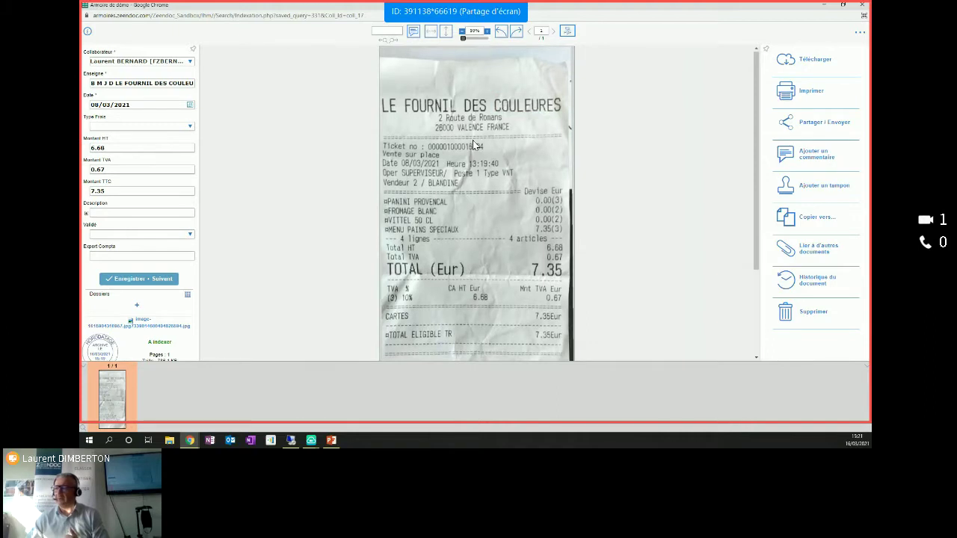
# Clear the receipt's date and refill it with 08/03/2021 by picking the date on the scanned image.
pyautogui.scroll(-2, 485, 202)
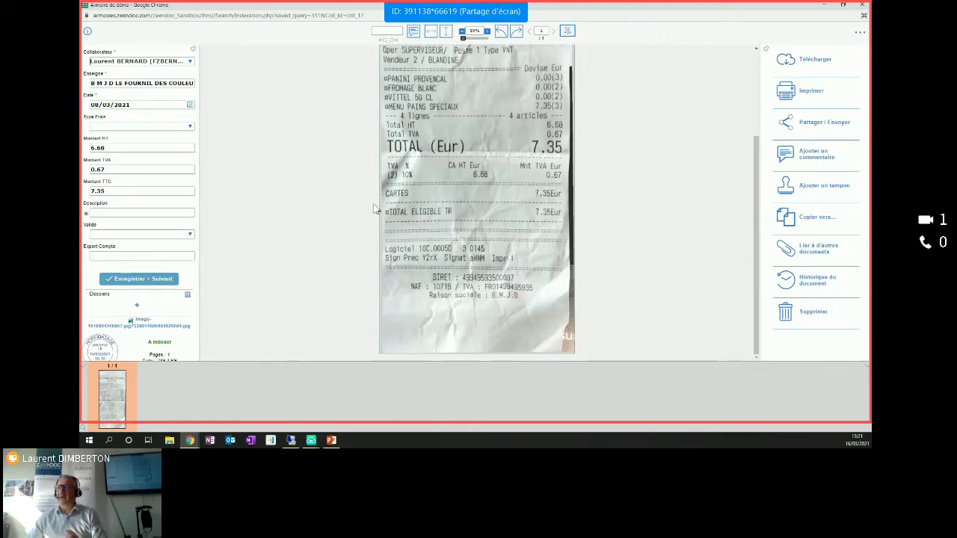
pyautogui.scroll(3, 376, 209)
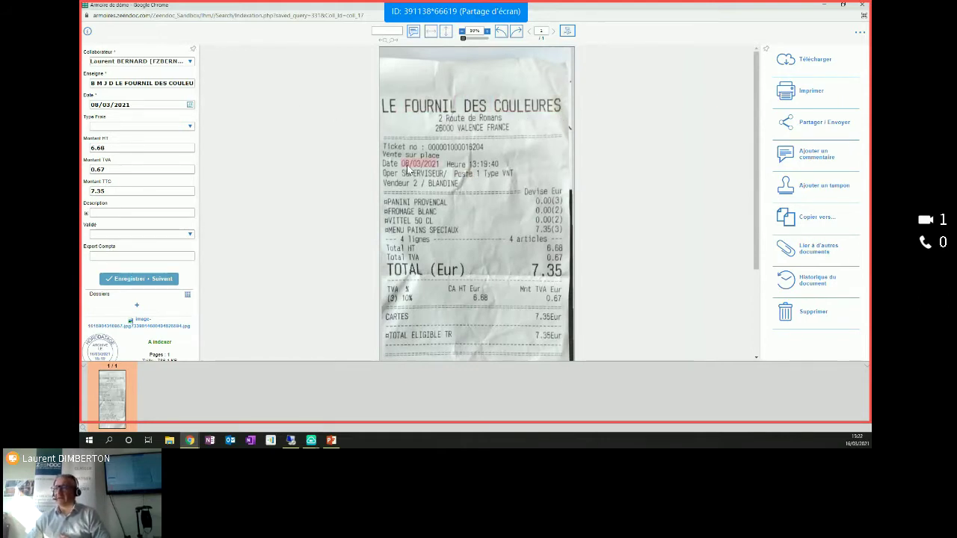
pyautogui.tripleClick(157, 105)
pyautogui.press('BackSpace')
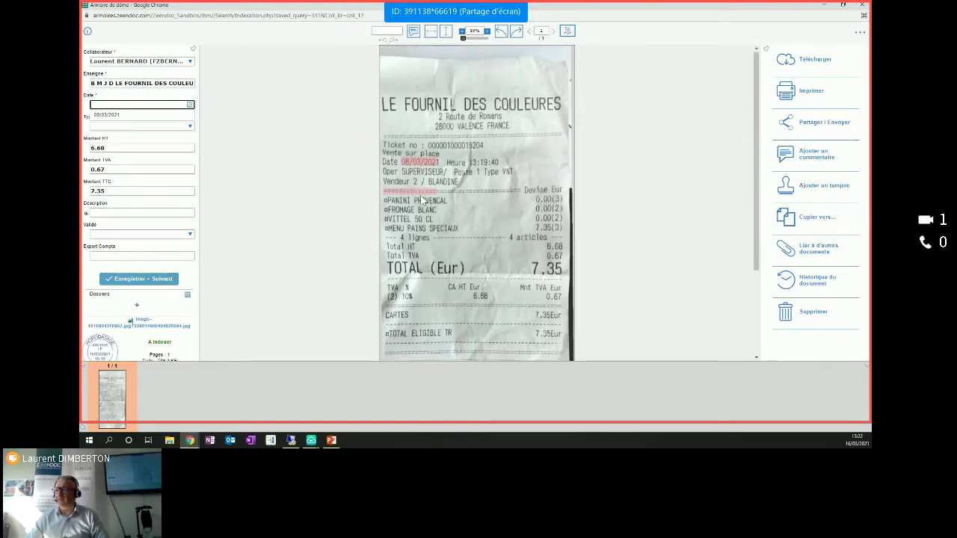
pyautogui.scroll(-3, 421, 200)
pyautogui.scroll(3, 421, 200)
pyautogui.click(417, 166)
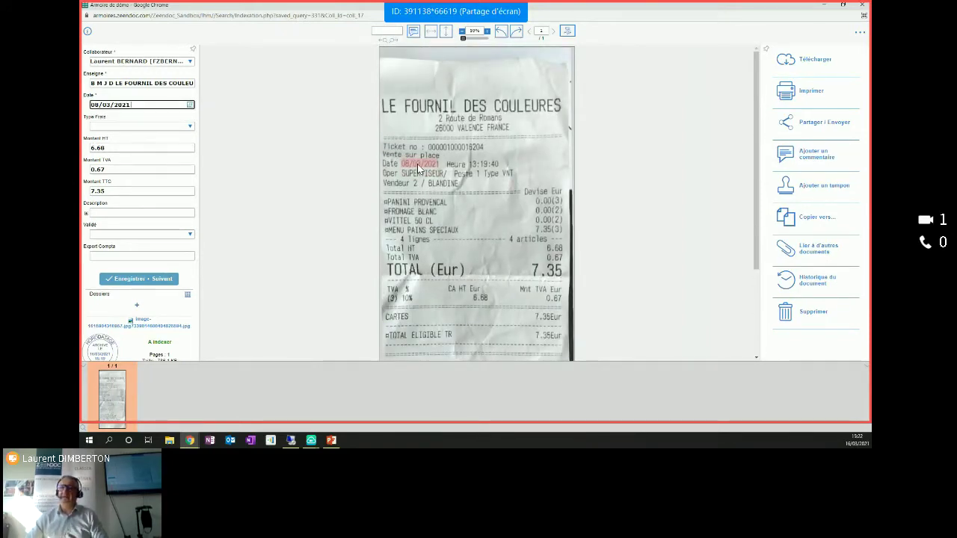
# Set the expense type to Restaurant [62570020] and enter "repas avec client TOTO" as the description.
pyautogui.click(128, 126)
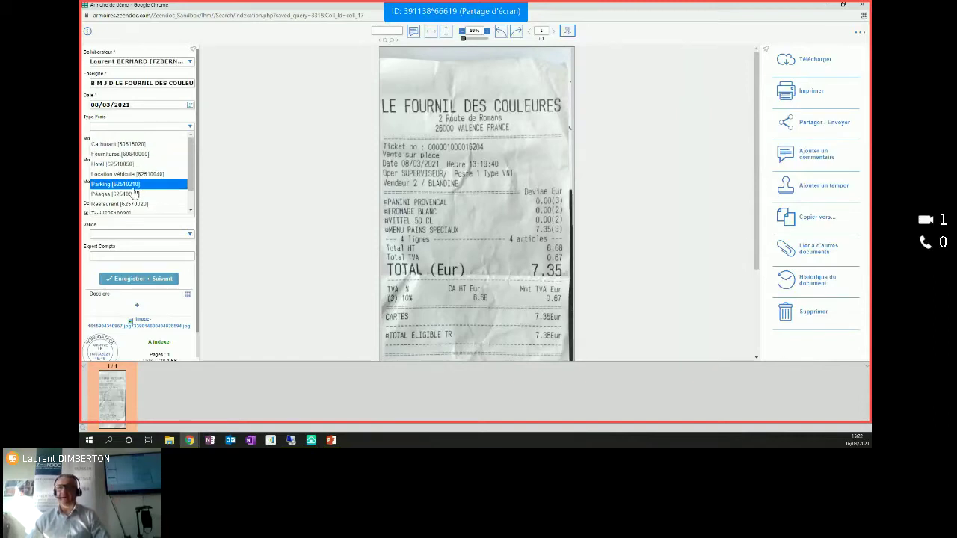
pyautogui.click(122, 208)
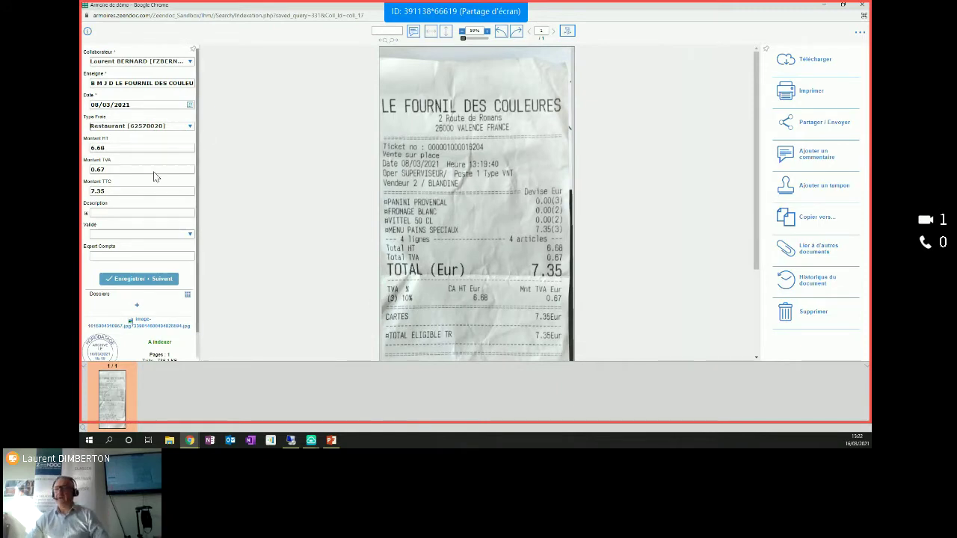
pyautogui.scroll(-2, 551, 252)
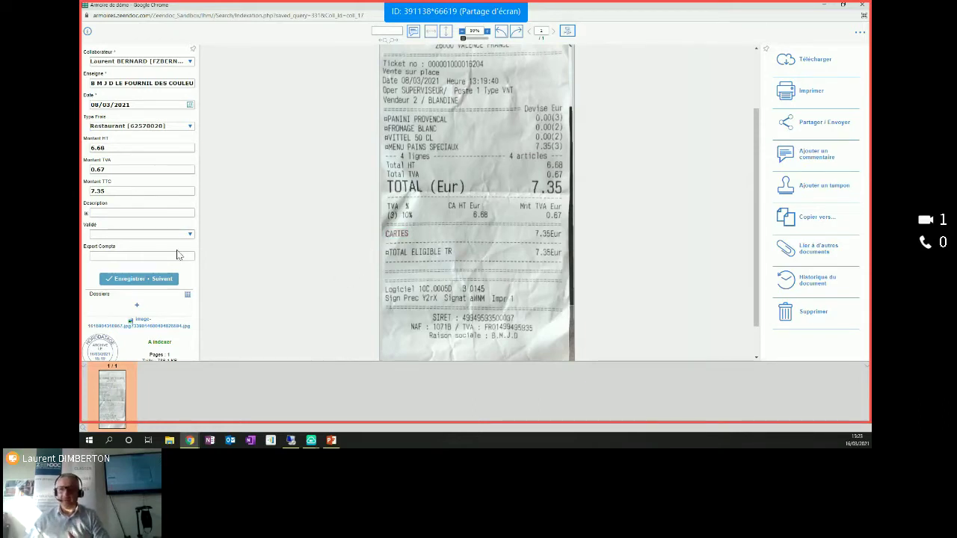
pyautogui.click(121, 213)
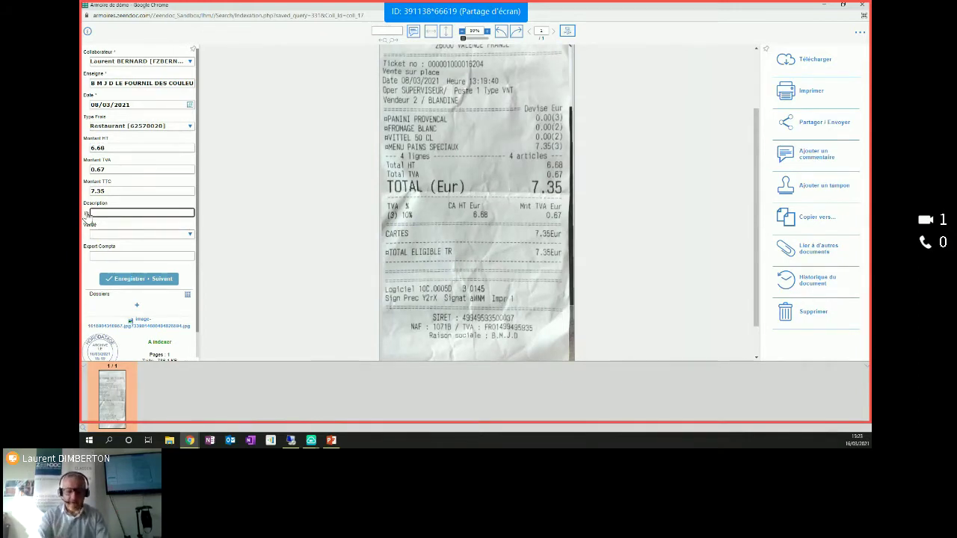
pyautogui.write('repas avec client TOTO')
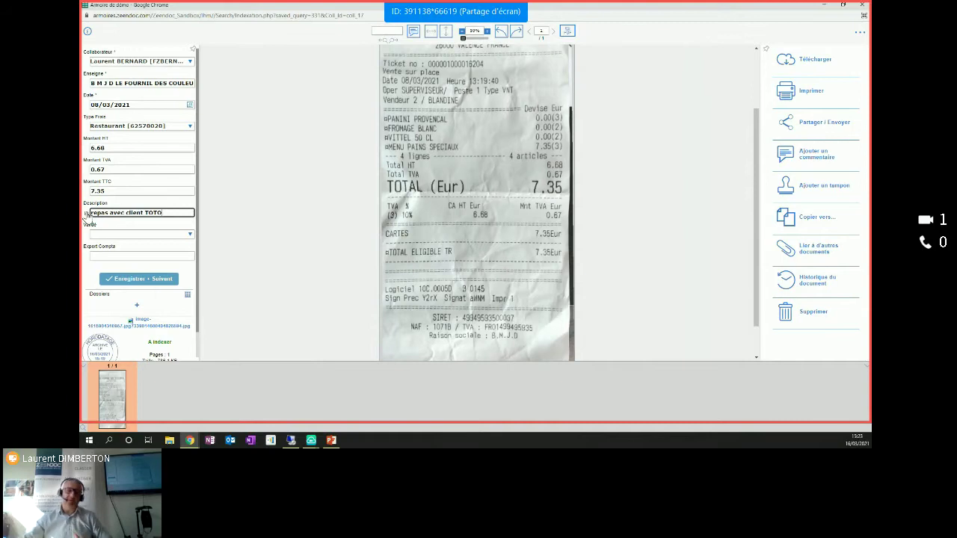
# Set Validé to Oui, save the receipt's indexing and close the indexing window.
pyautogui.click(172, 235)
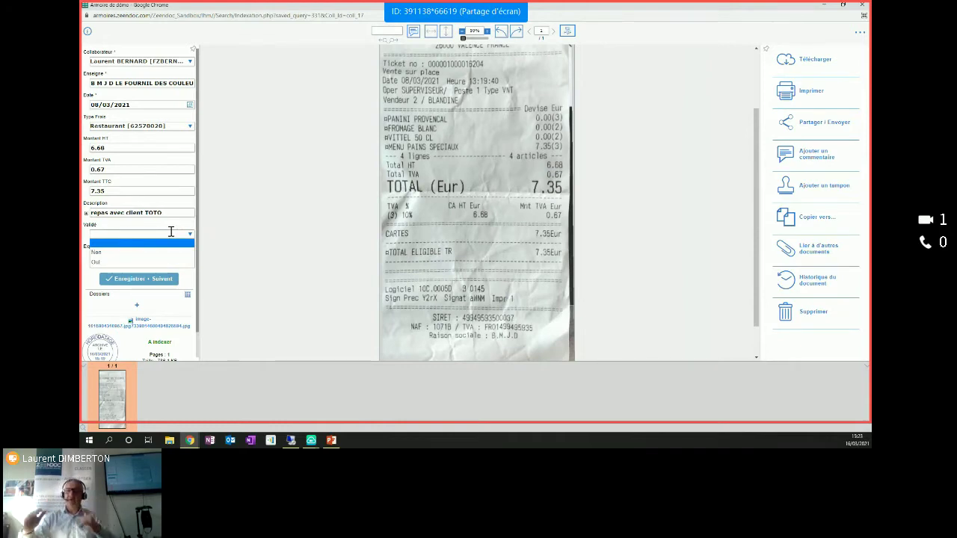
pyautogui.click(123, 263)
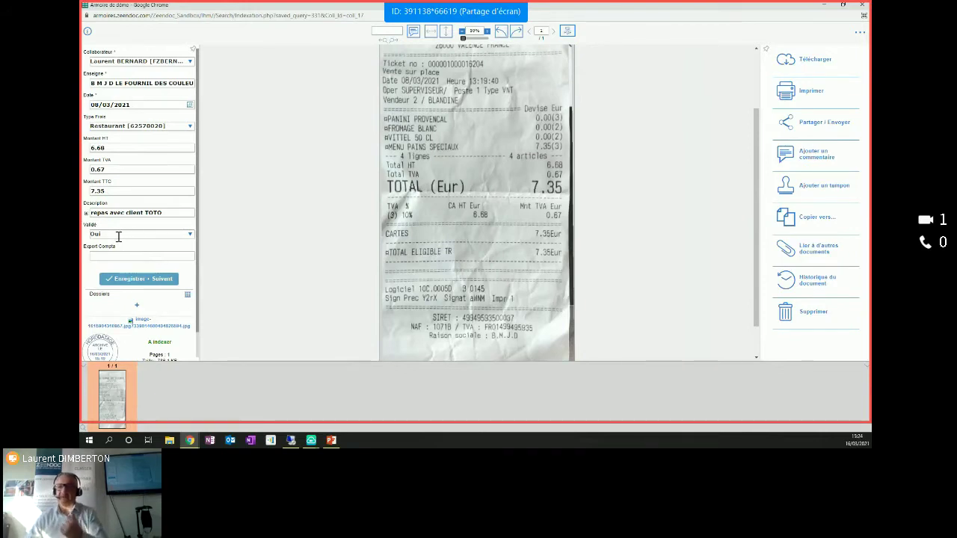
pyautogui.click(128, 281)
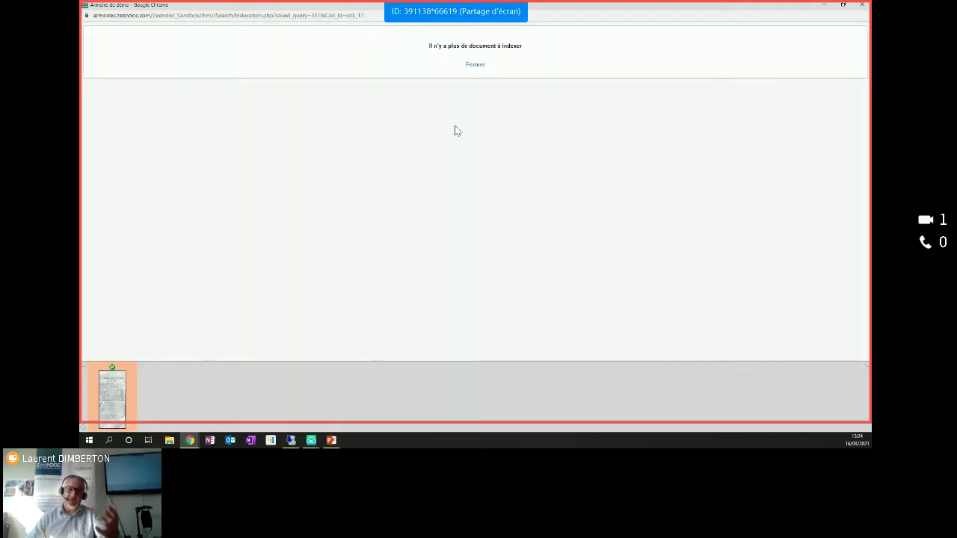
pyautogui.click(479, 72)
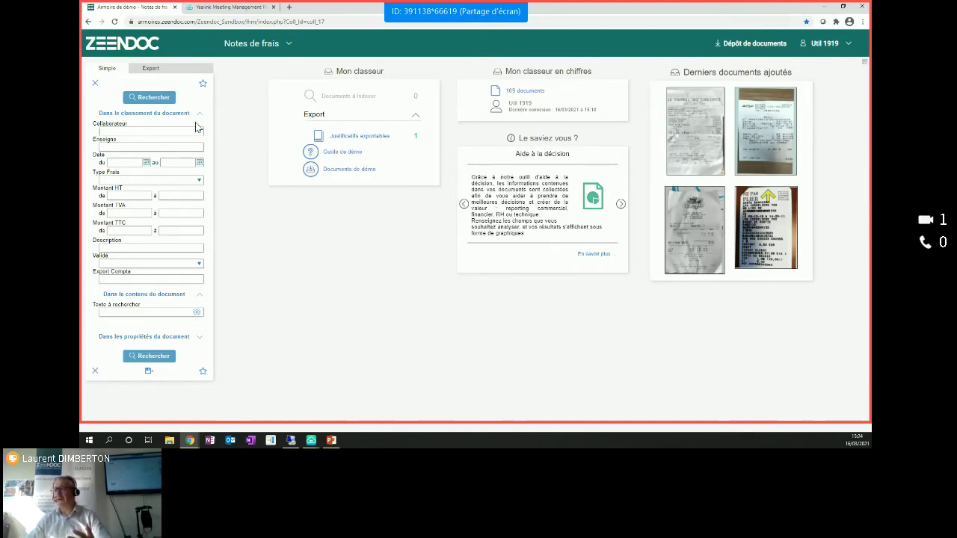
# Search the binder by merchant with "le fournil", choosing the suggestion B M J D LE FOURNIL DES COULEURES.
pyautogui.click(131, 147)
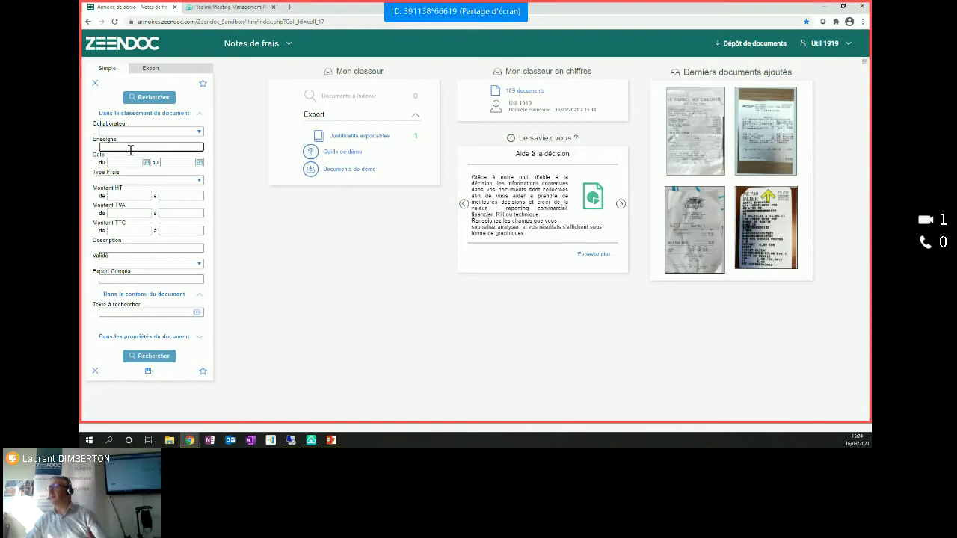
pyautogui.write('le fournil')
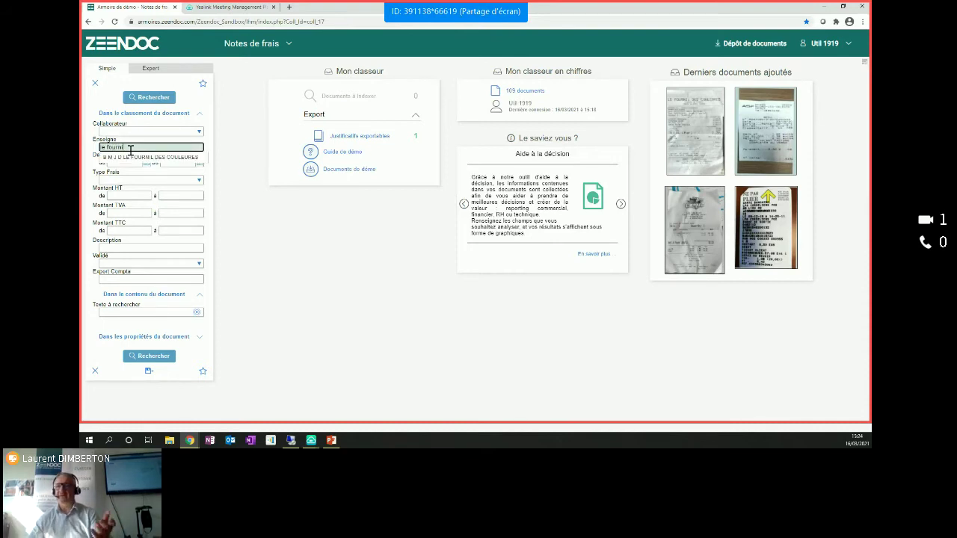
pyautogui.click(131, 157)
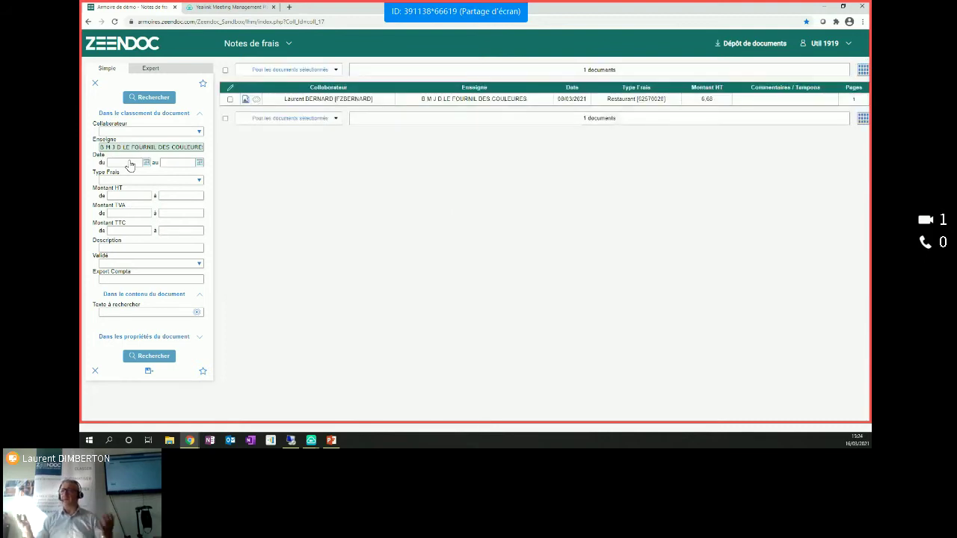
# View the found bakery receipt with its index values in a maximized window, and close it.
pyautogui.click(255, 99)
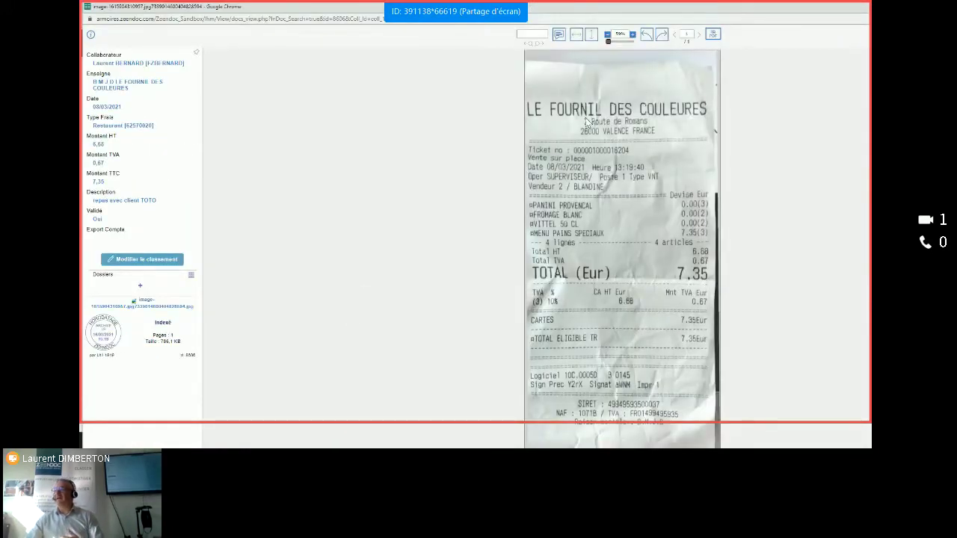
pyautogui.doubleClick(722, 8)
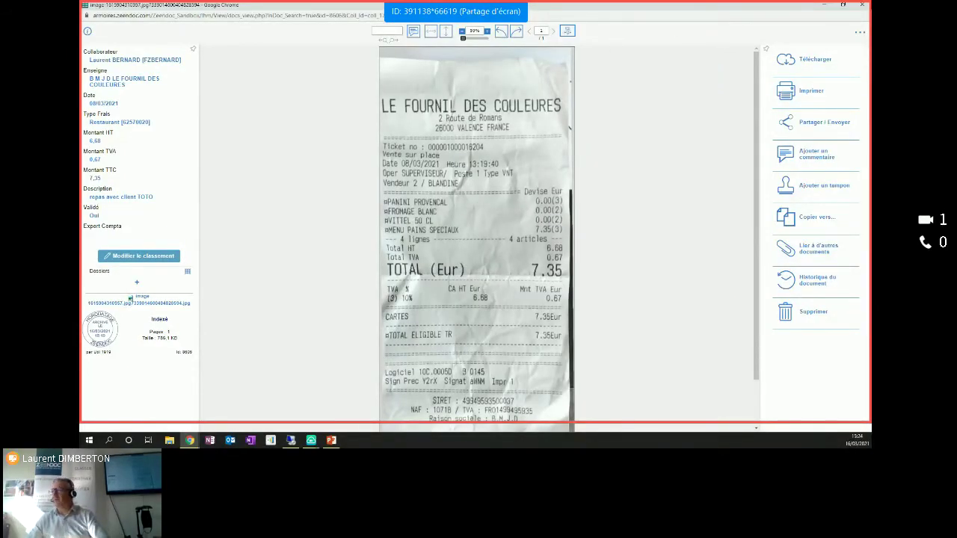
pyautogui.click(862, 5)
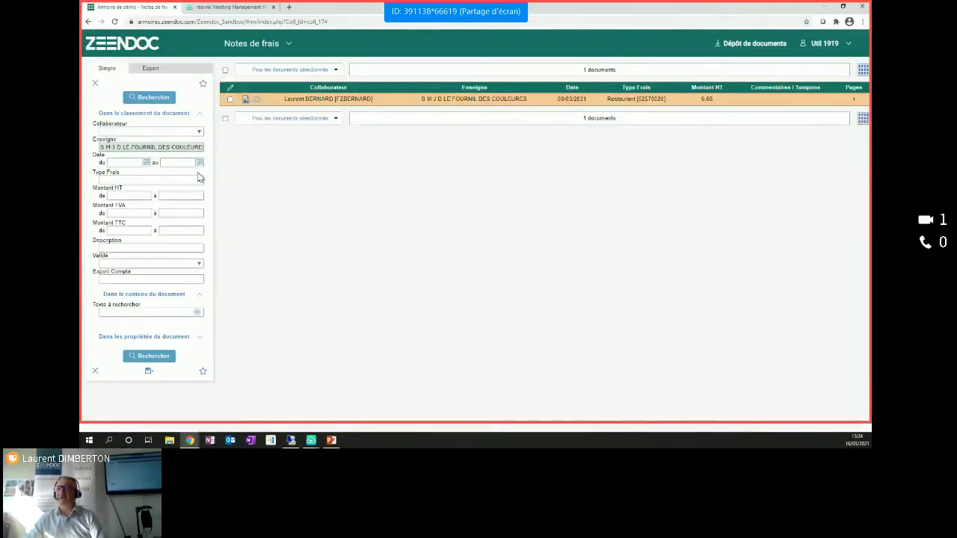
# Reset the search by reloading the Notes de frais binder and search the documents' content for "fromage".
pyautogui.click(264, 72)
pyautogui.click(253, 82)
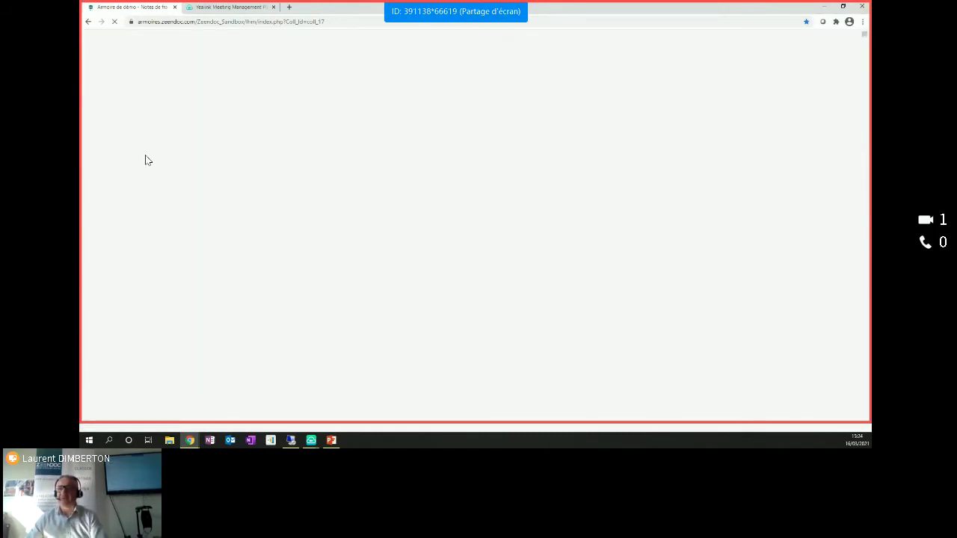
pyautogui.click(116, 312)
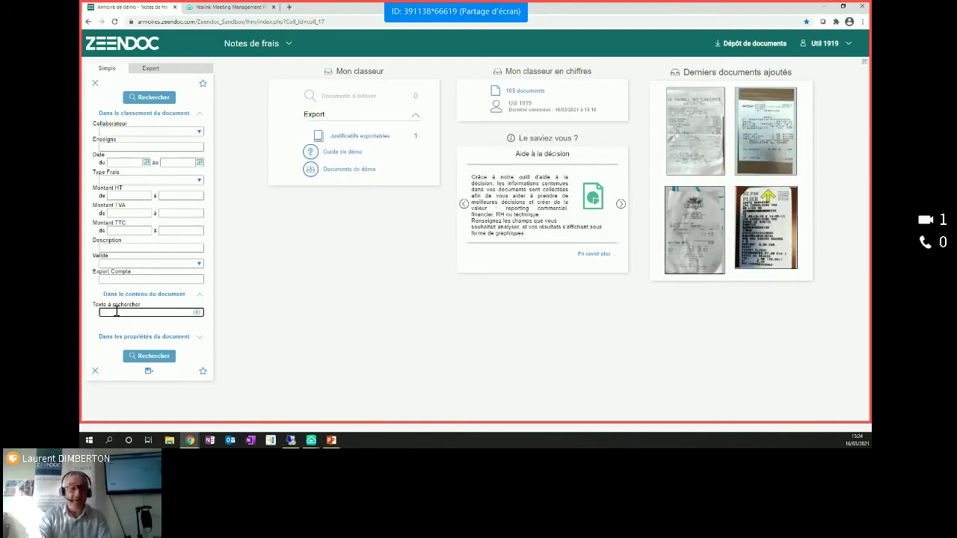
pyautogui.write('fromage')
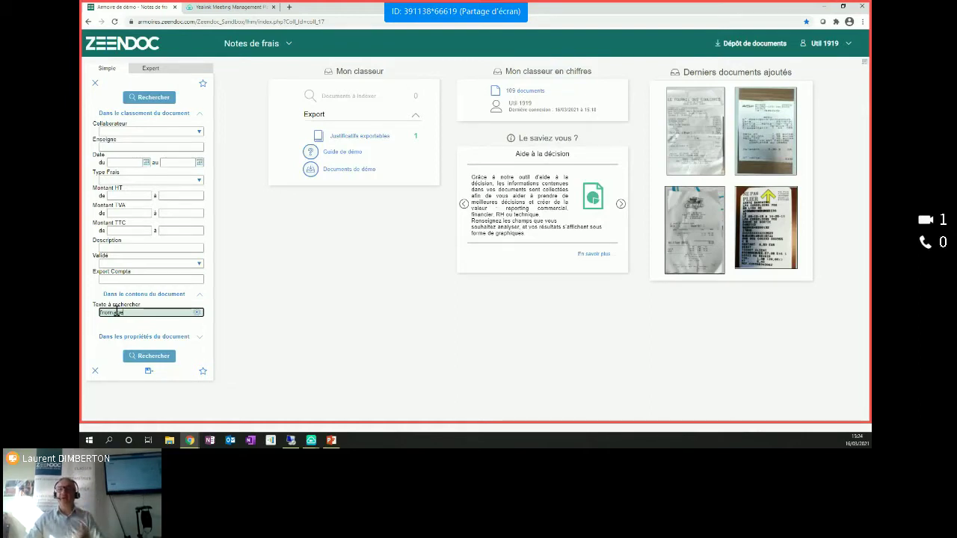
pyautogui.click(146, 356)
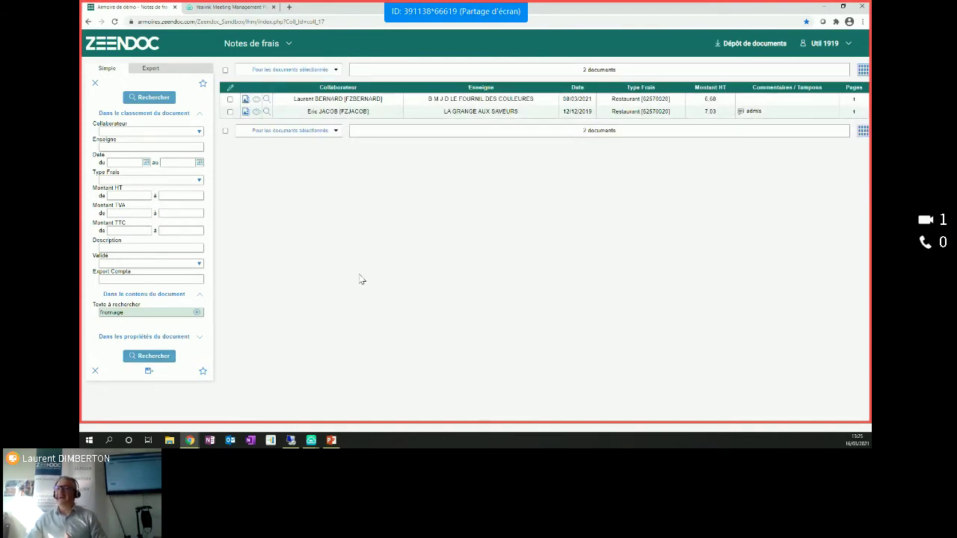
# Open the LE FOURNIL DES COULEURES receipt from the full-text results to view the matched word, and close it.
pyautogui.click(463, 100)
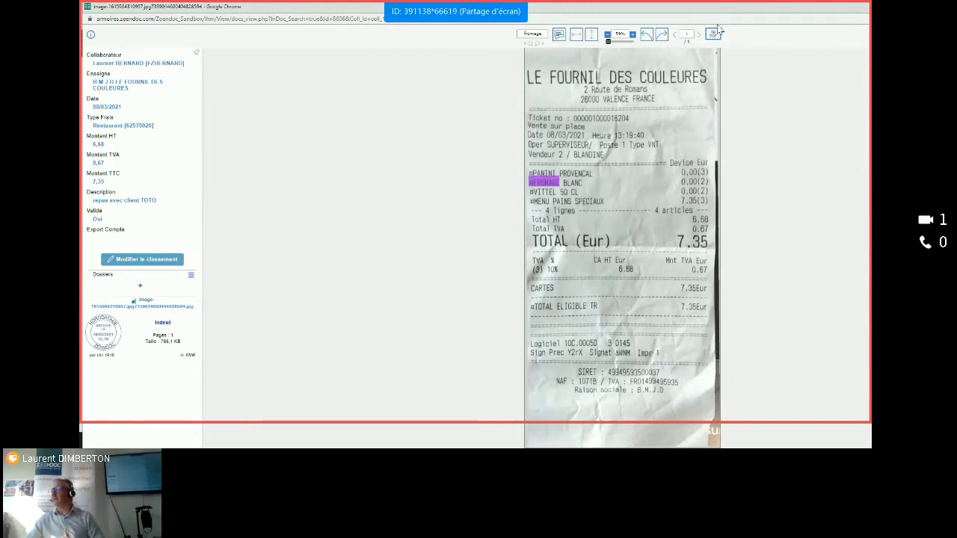
pyautogui.click(859, 7)
pyautogui.click(843, 53)
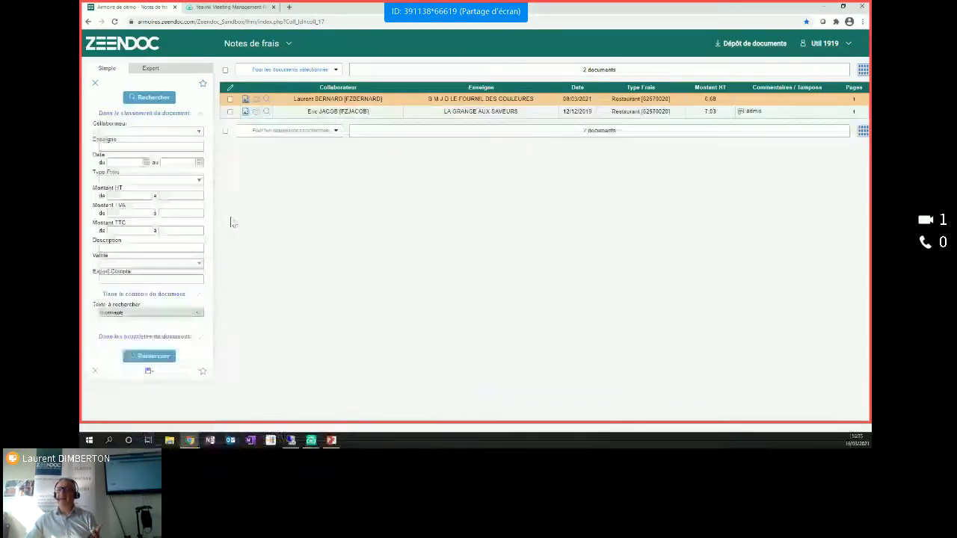
# Open the LA GRANGE AUX SAVEURS receipt from the content search results to view the matched word, and close it.
pyautogui.click(362, 113)
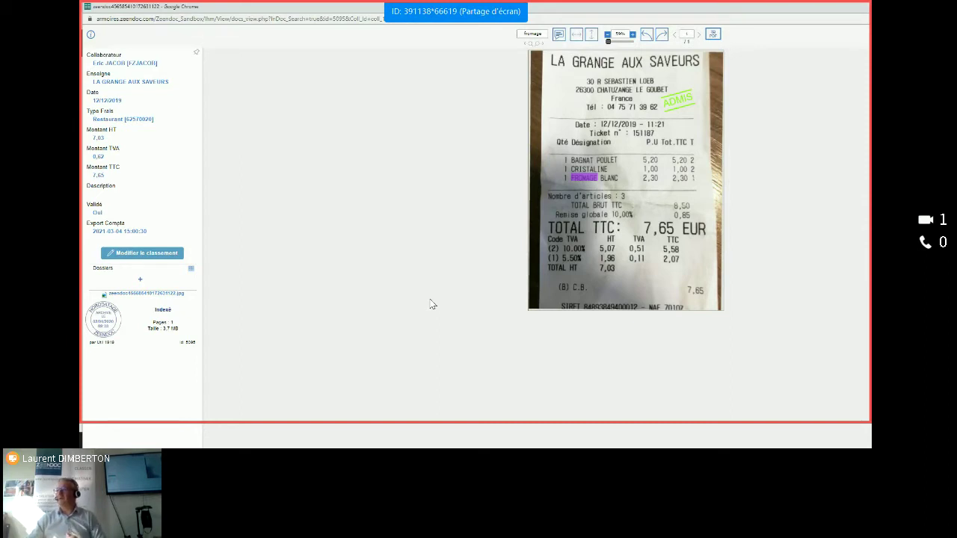
pyautogui.click(849, 11)
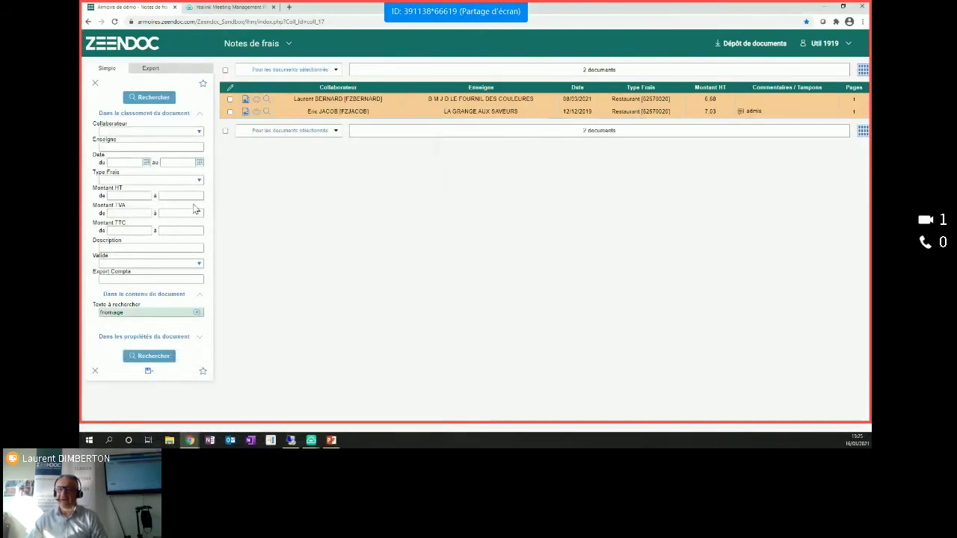
# Clear the content search text and search for the bakery receipt's collaborator, narrowing the results to expense type Restaurant [62570020].
pyautogui.doubleClick(135, 311)
pyautogui.press('BackSpace')
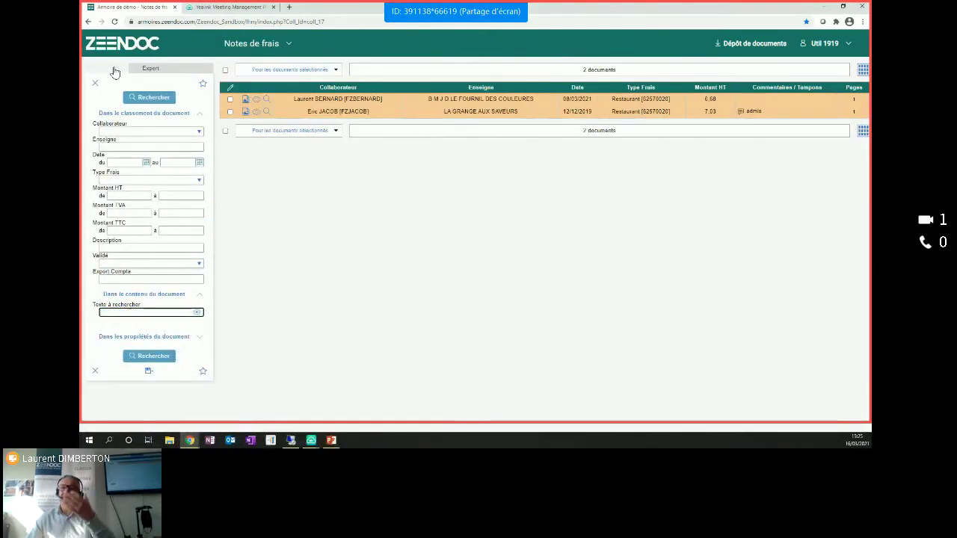
pyautogui.click(184, 131)
pyautogui.click(104, 160)
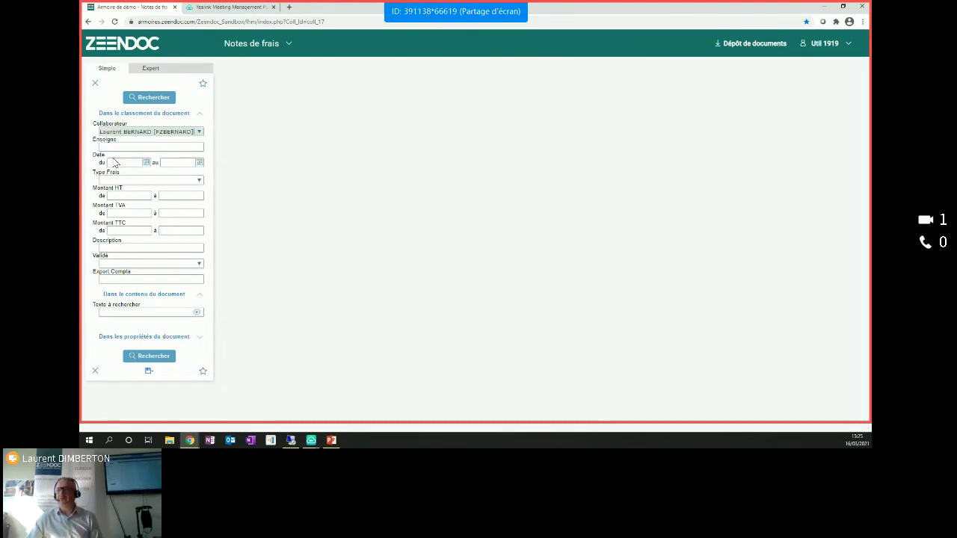
pyautogui.click(152, 356)
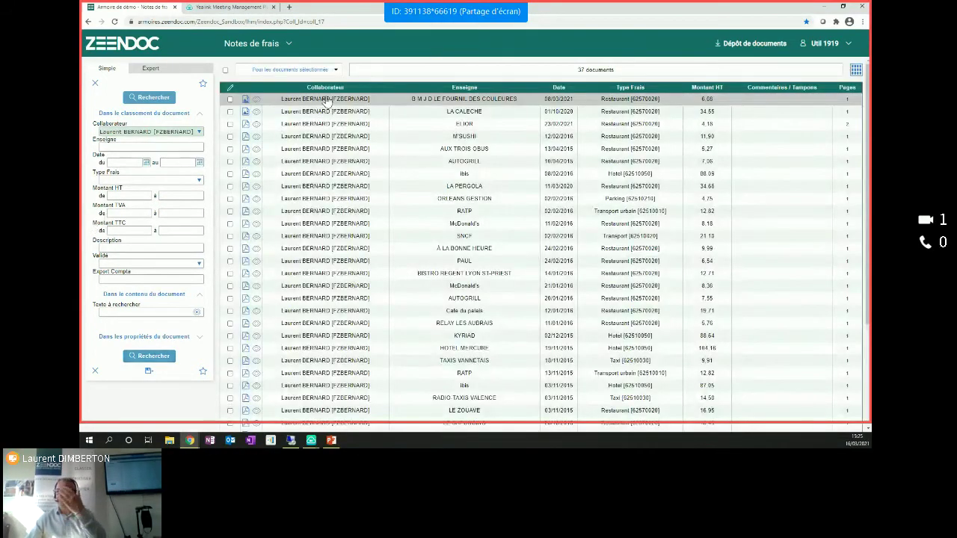
pyautogui.click(169, 180)
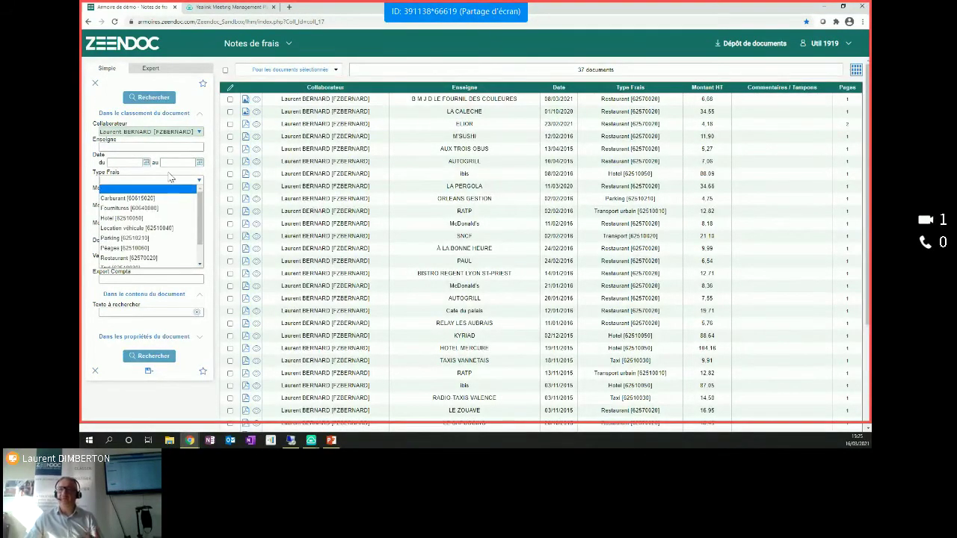
pyautogui.click(124, 258)
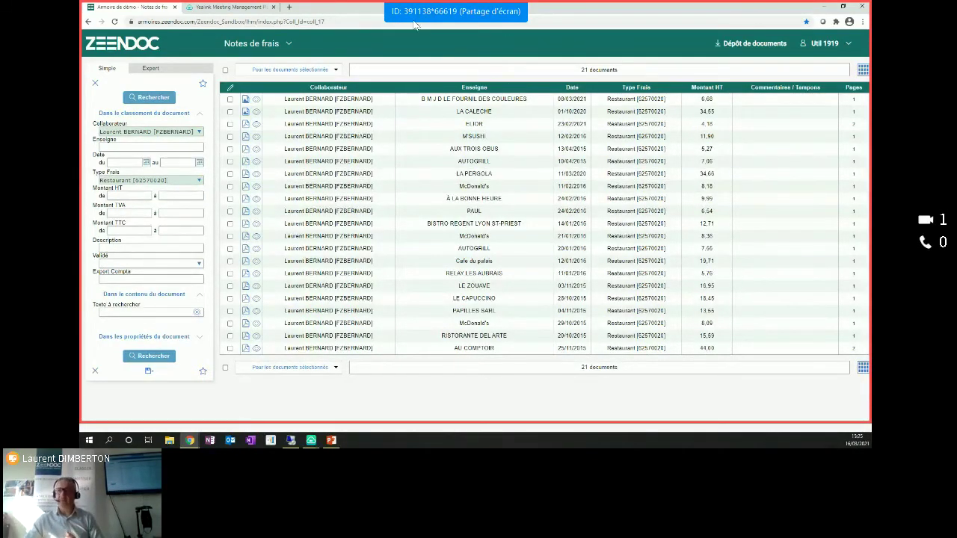
# Return to the Notes de frais binder's home page, run the saved search Justificatifs exportables, and switch back to simple search.
pyautogui.click(266, 45)
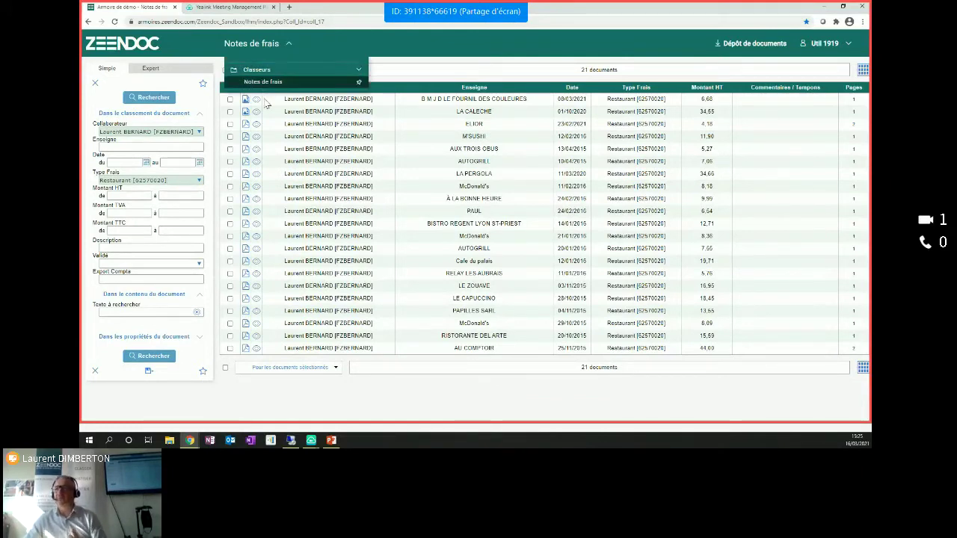
pyautogui.click(310, 137)
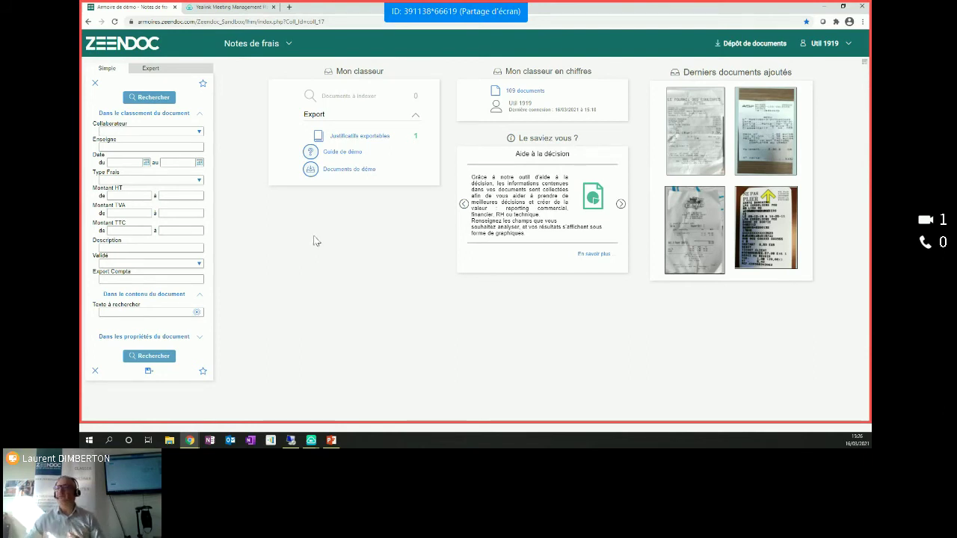
pyautogui.click(375, 138)
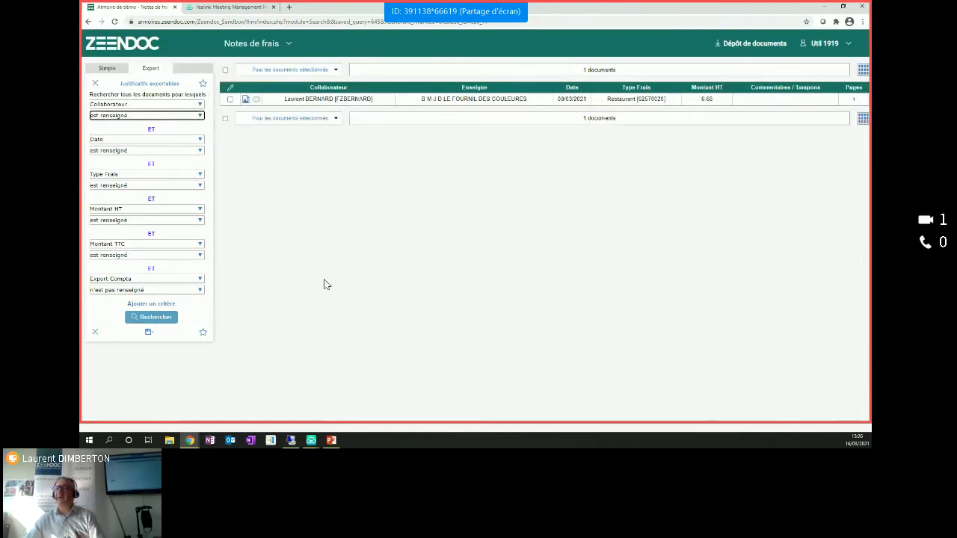
pyautogui.click(107, 68)
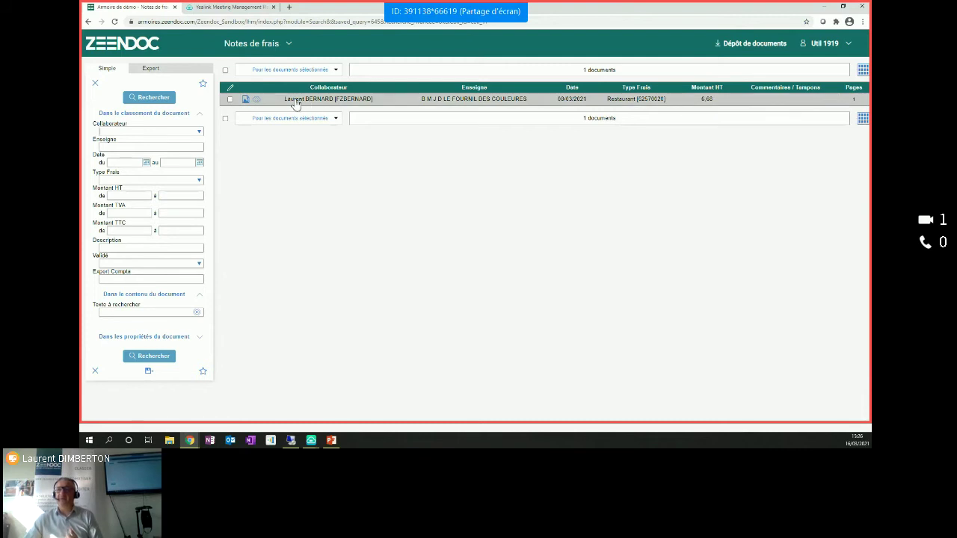
# Select the LE FOURNIL DES COULEURES receipt and open its index export to Excel in a maximized window.
pyautogui.click(230, 99)
pyautogui.click(310, 119)
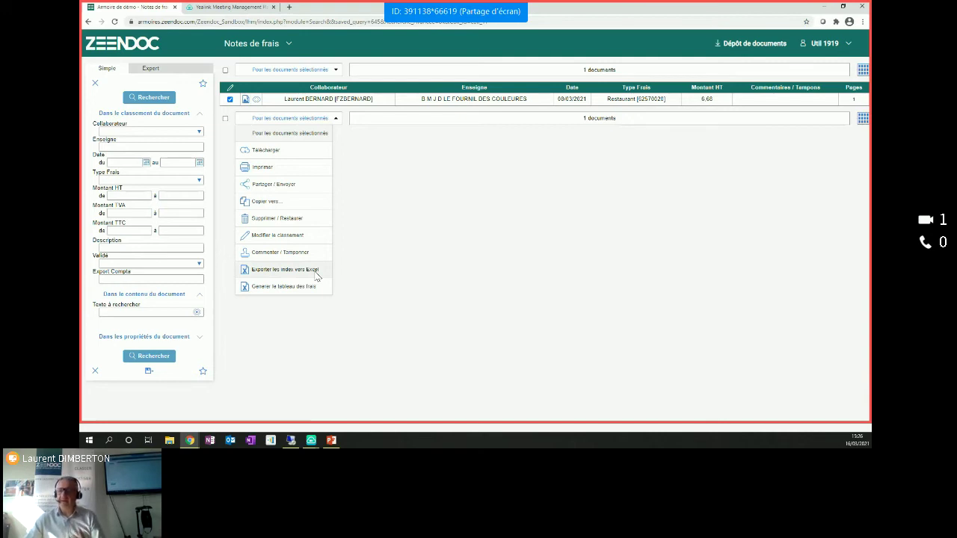
pyautogui.click(316, 275)
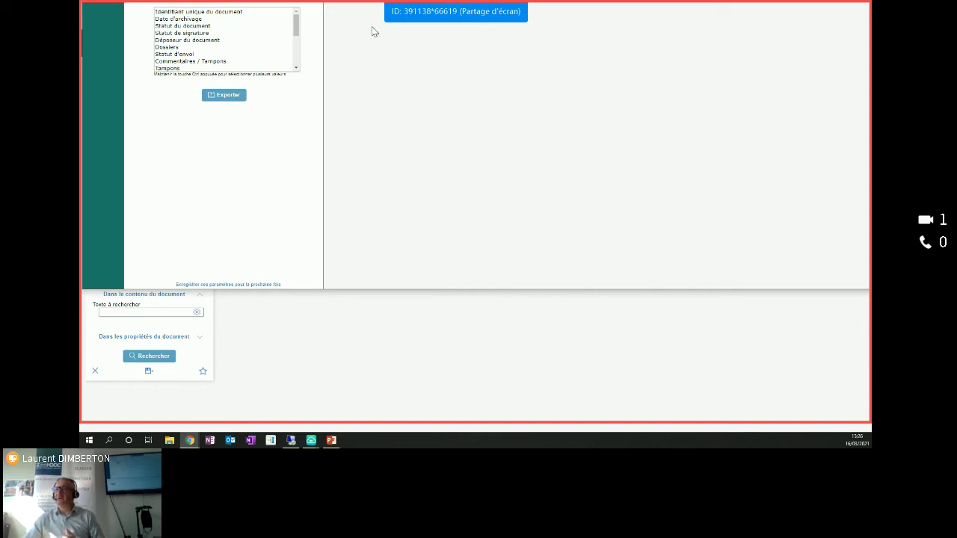
pyautogui.doubleClick(397, 289)
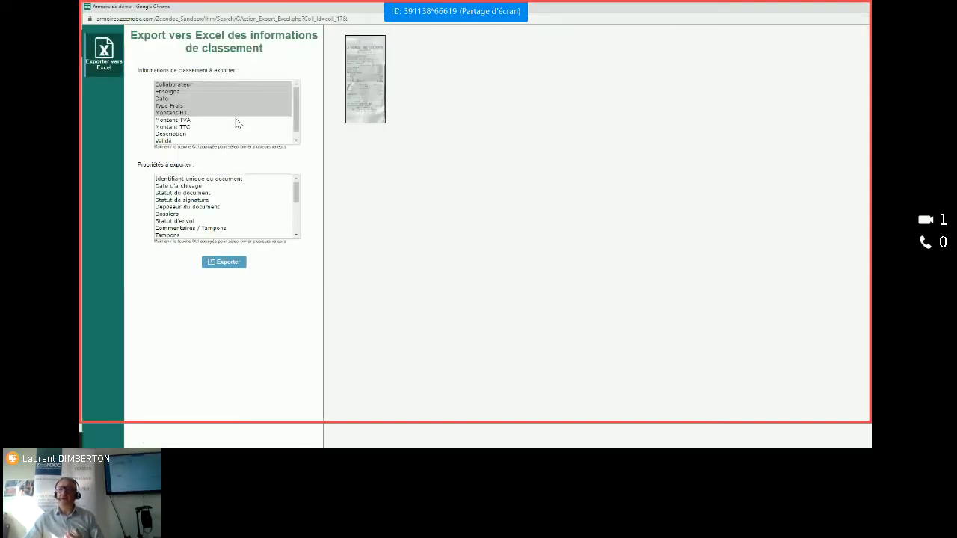
# Keep the preselected classification fields, add the property Date d'archivage, and export the receipt's data to Excel.
pyautogui.click(296, 105)
pyautogui.scroll(-1, 296, 112)
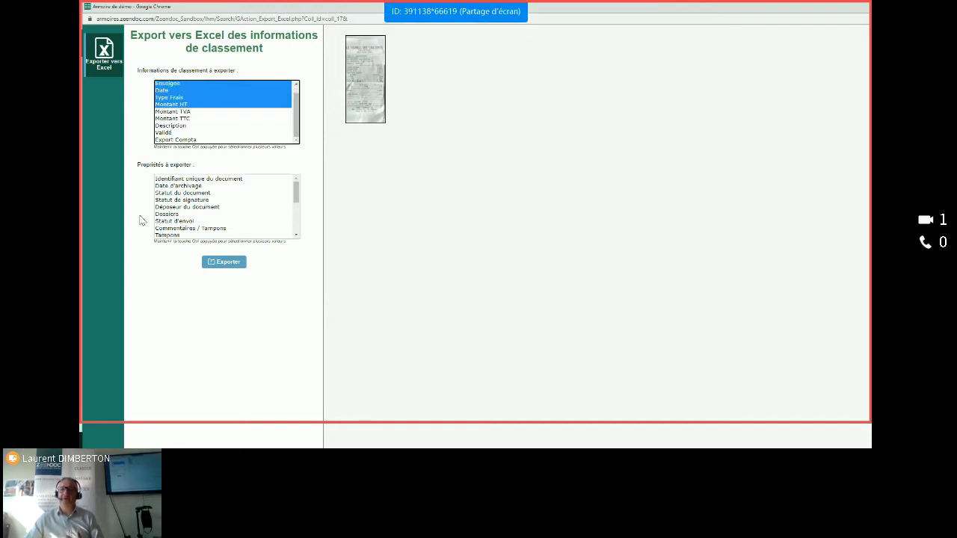
pyautogui.click(202, 187)
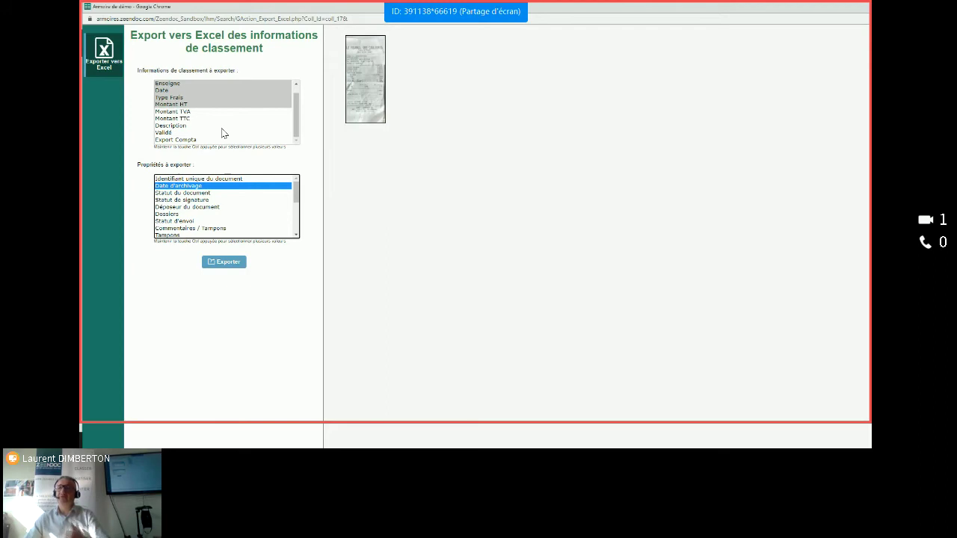
pyautogui.click(241, 262)
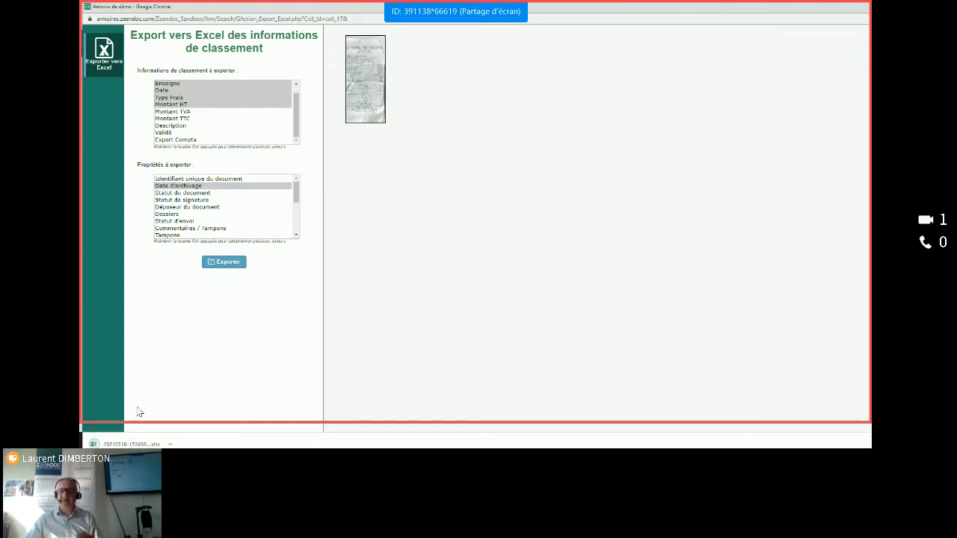
# Open the downloaded workbook in Excel to view the exported row, and close both the workbook and the export window.
pyautogui.click(133, 444)
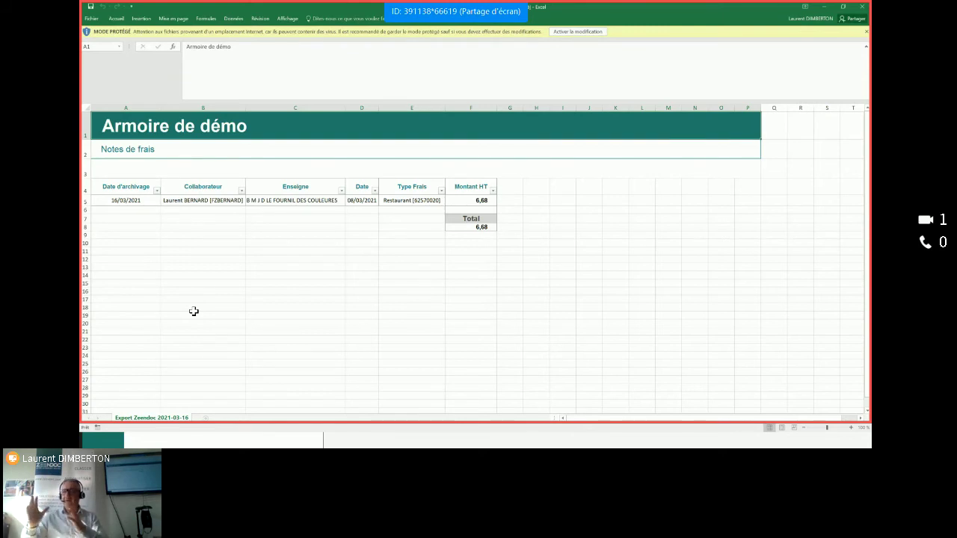
pyautogui.click(863, 9)
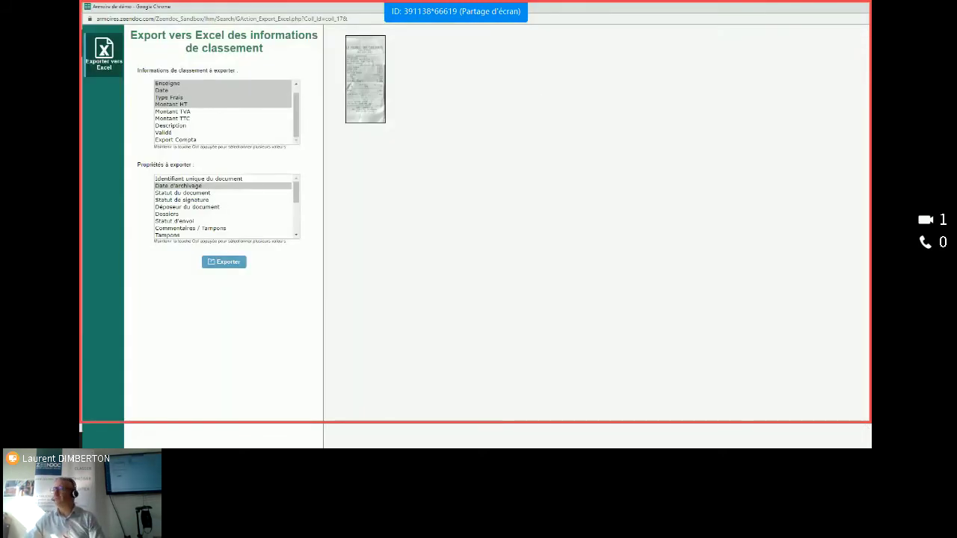
pyautogui.click(851, 11)
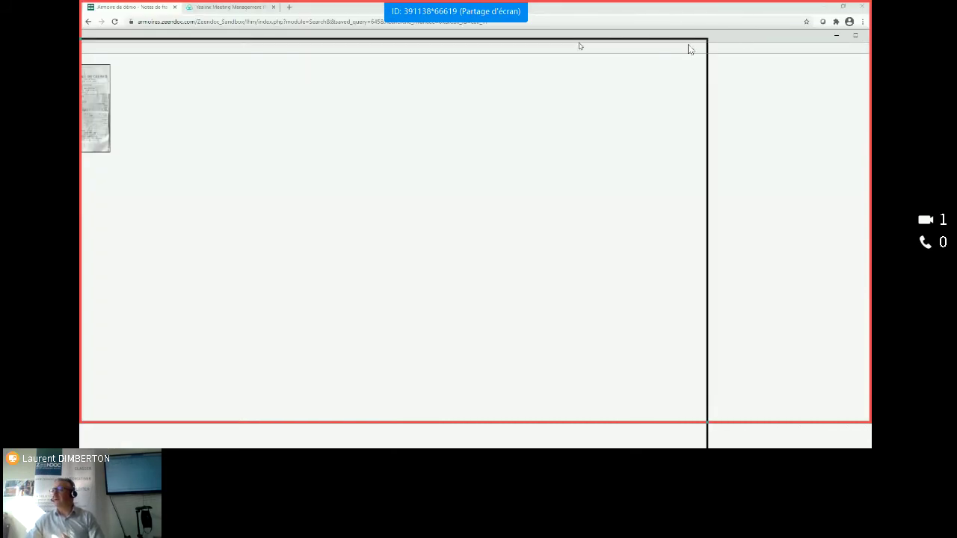
pyautogui.click(698, 44)
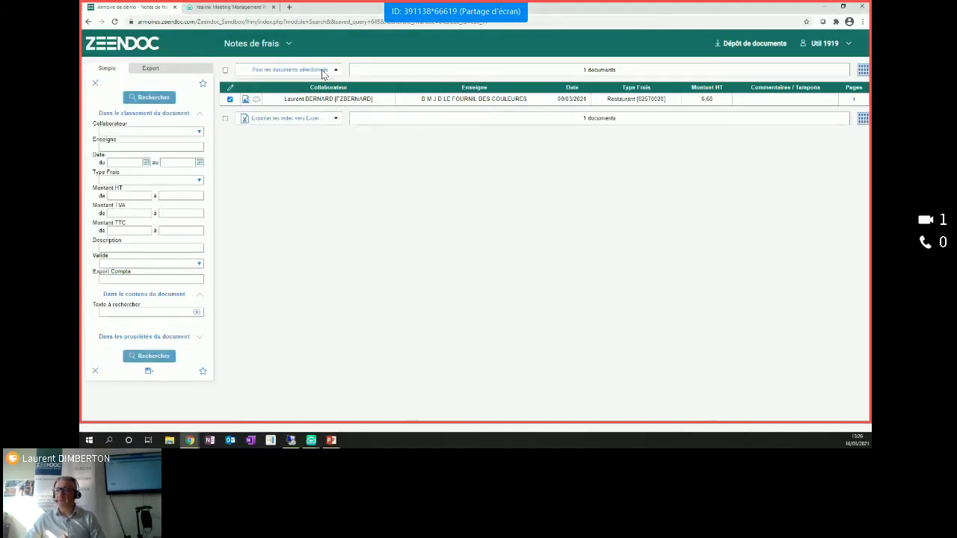
# Generate the expense summary table for the selected receipt, view its accounting entries in a maximized window, and close it.
pyautogui.click(290, 69)
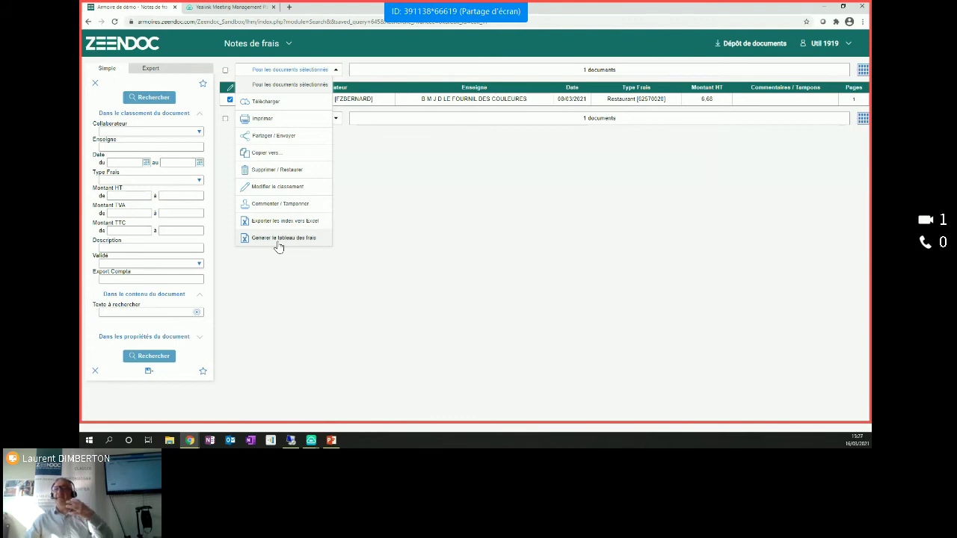
pyautogui.click(277, 241)
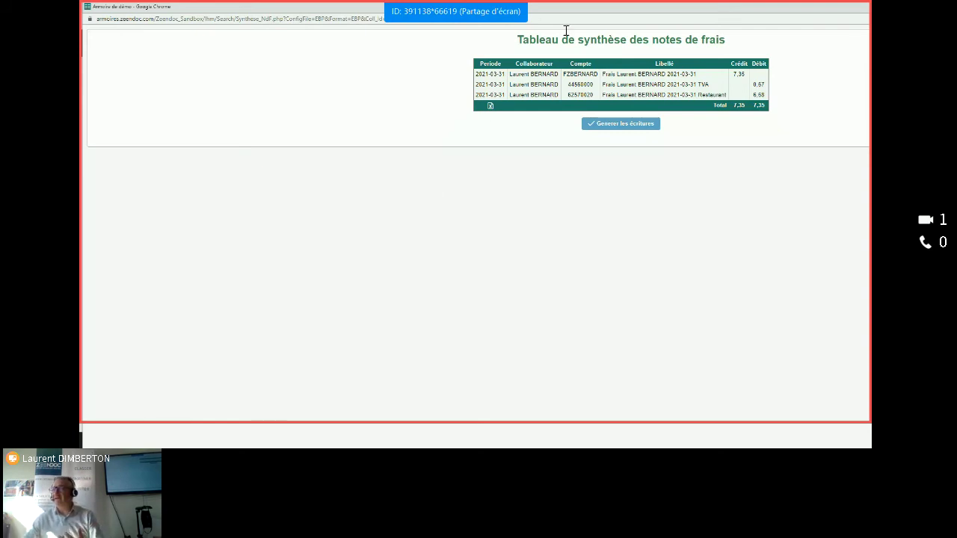
pyautogui.doubleClick(757, 9)
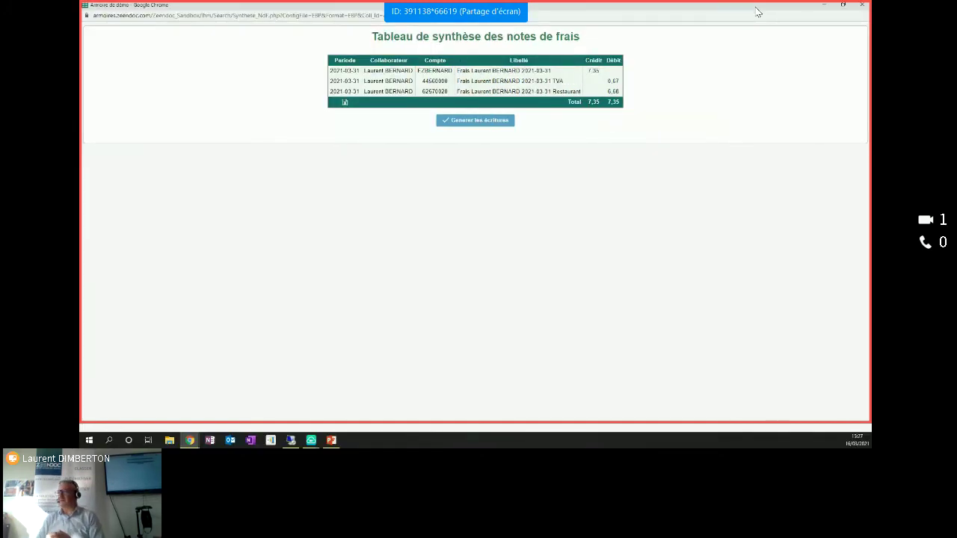
pyautogui.click(862, 4)
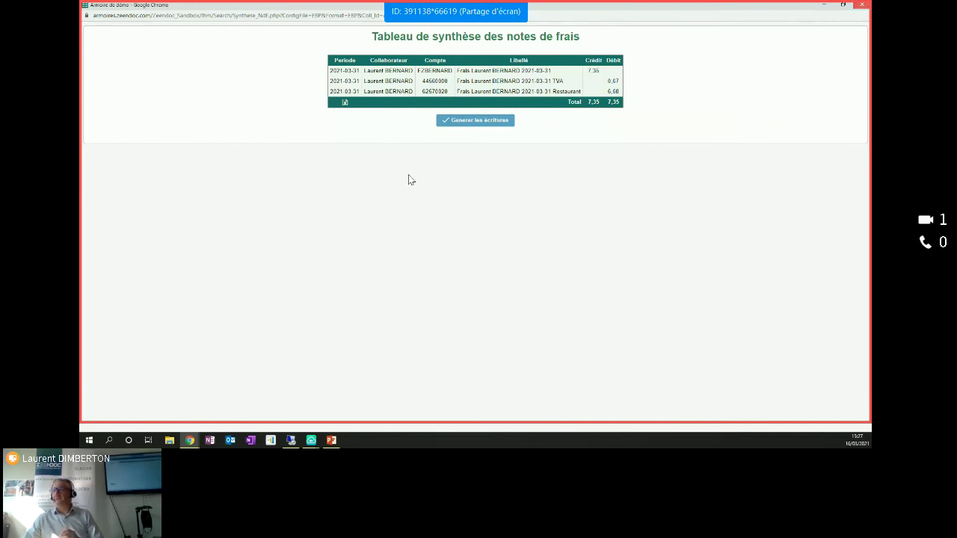